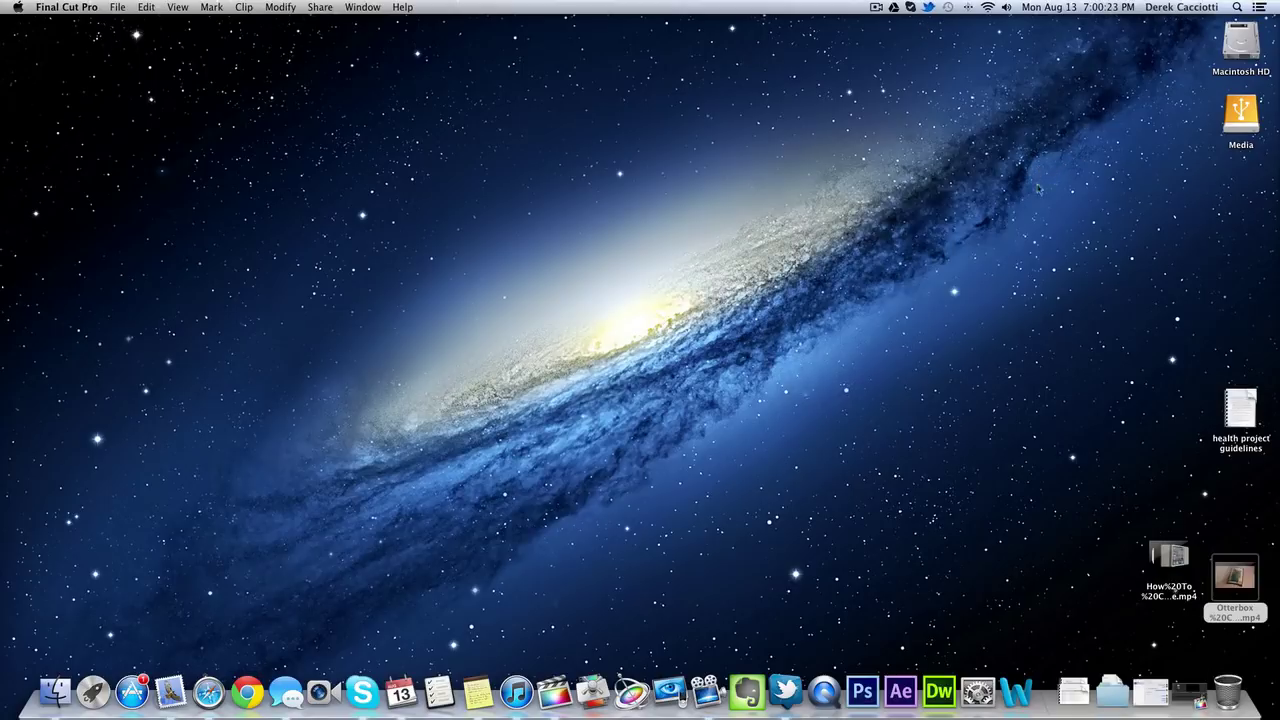
Step: Bring Final Cut Pro forward and drag the Otterbox unboxing clip into the empty PIP test timeline
left_click(1192, 681)
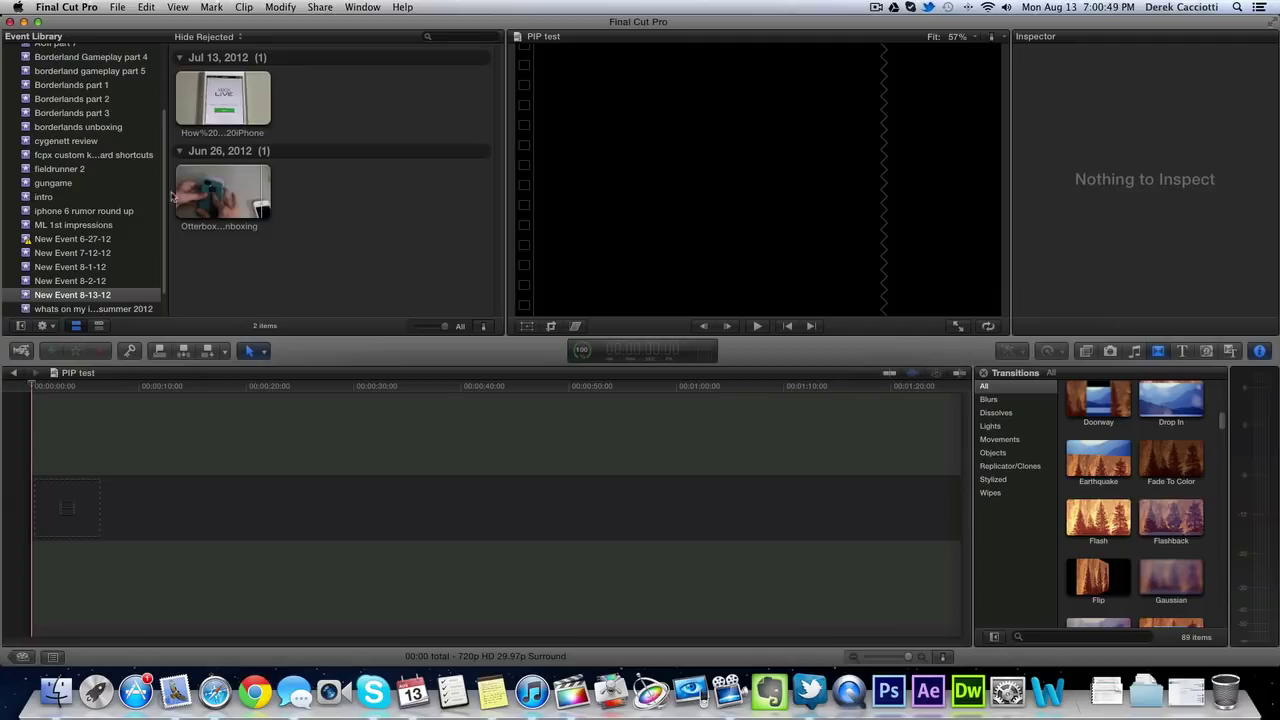
left_click(183, 190)
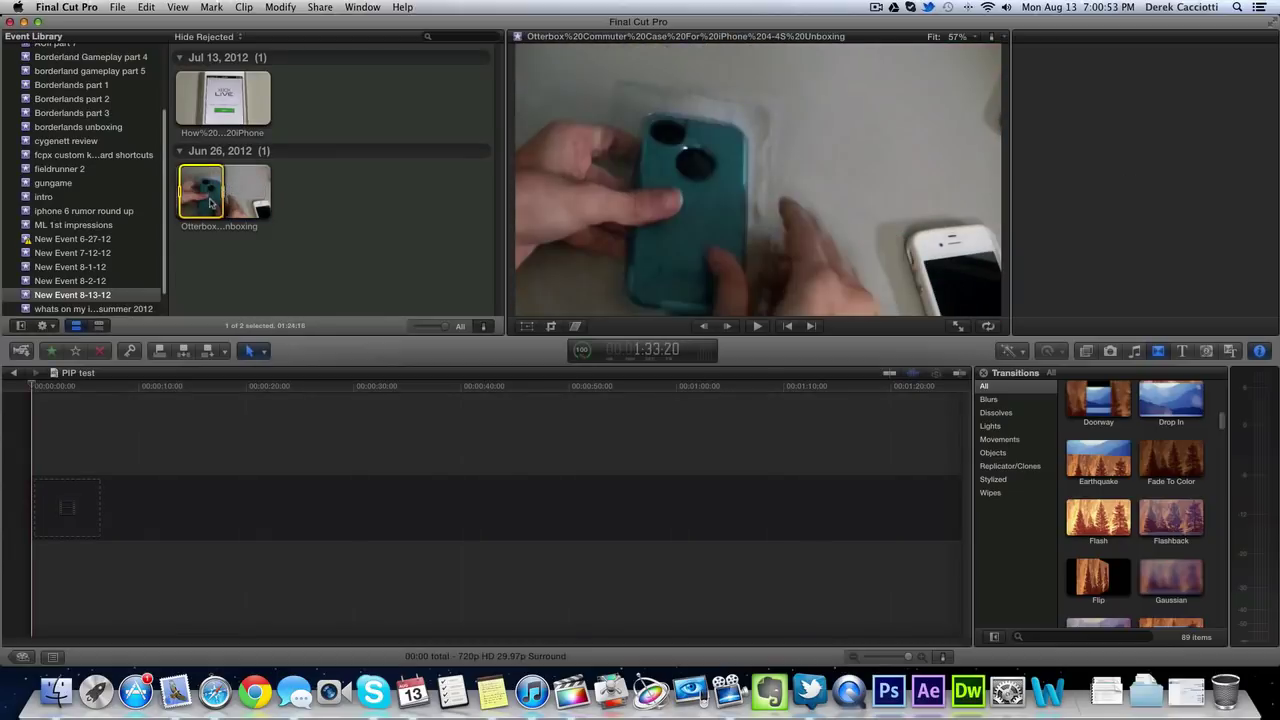
left_click_drag(209, 250, 176, 524)
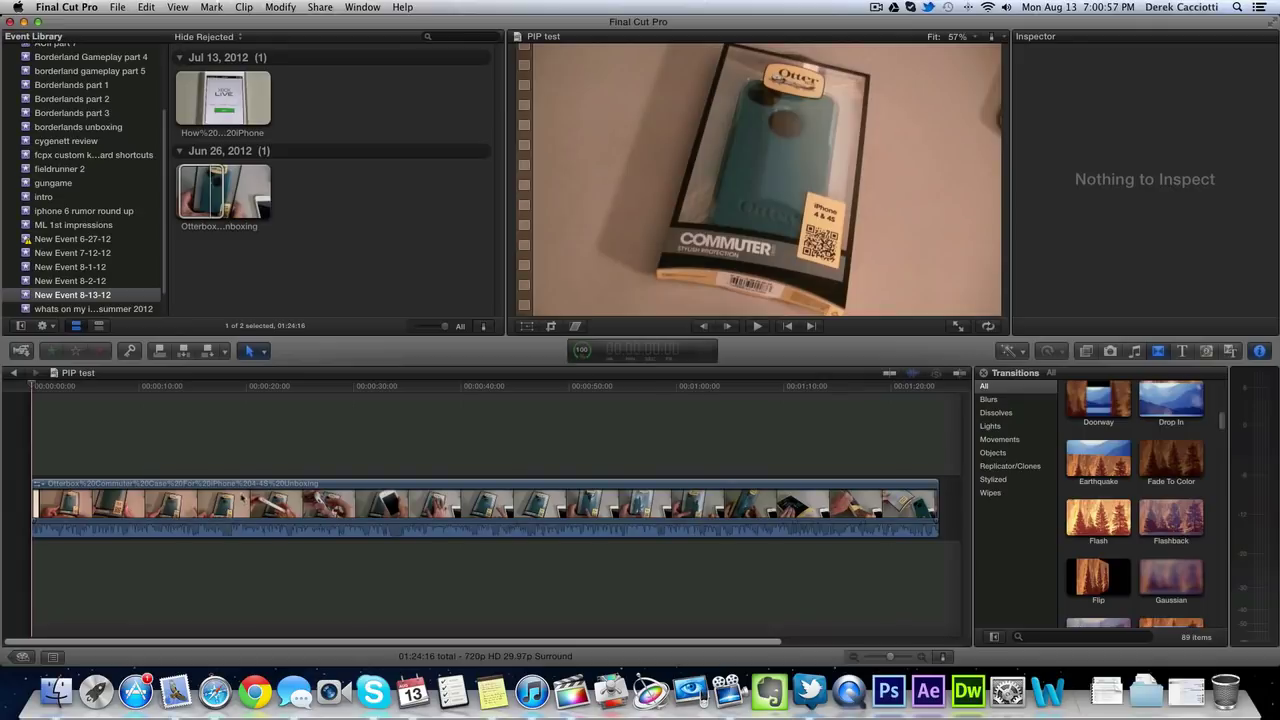
Step: Trim the Otterbox clip's end to about 32 seconds and lower its volume to -96 dB
left_click_drag(936, 518, 785, 519)
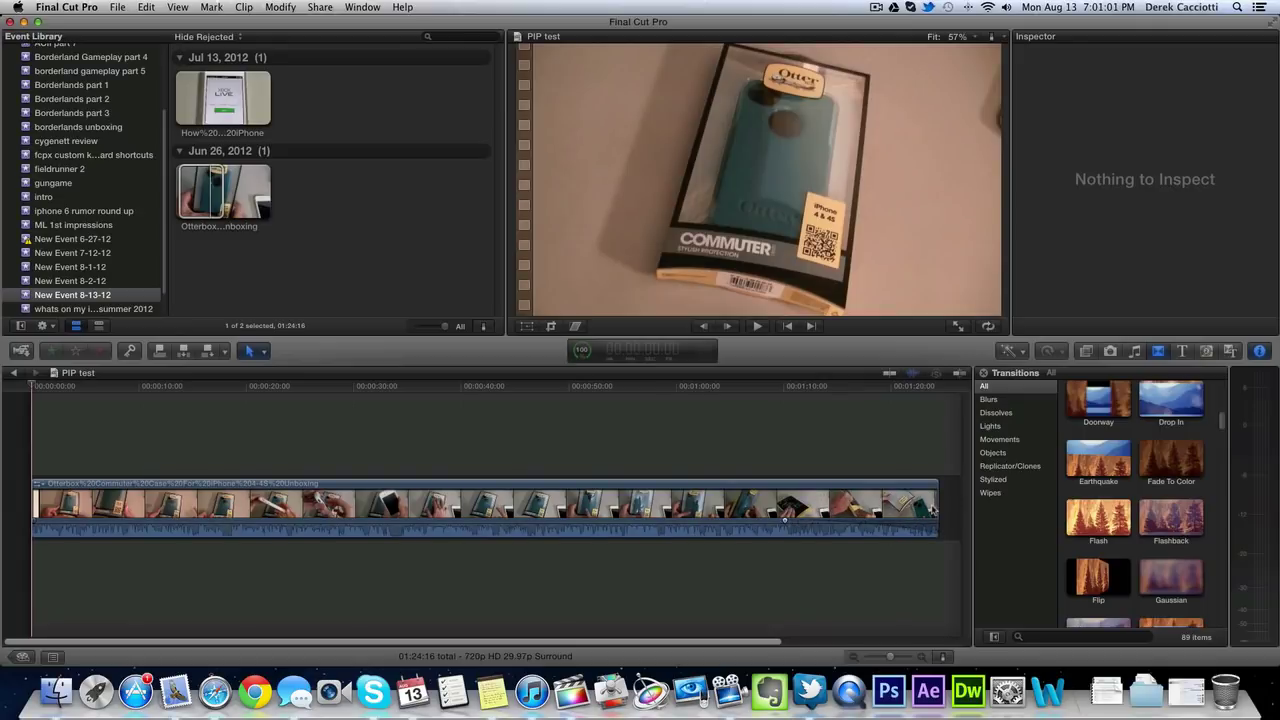
left_click_drag(932, 510, 379, 498)
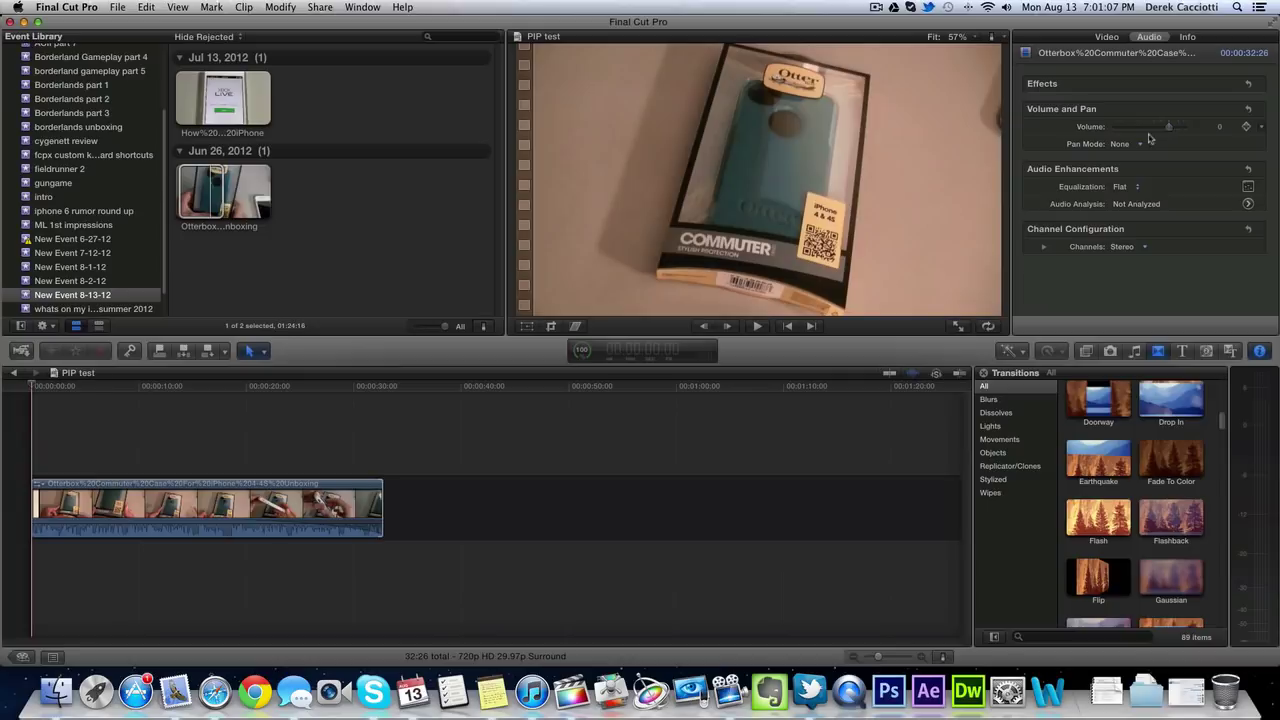
left_click_drag(1170, 130, 1070, 138)
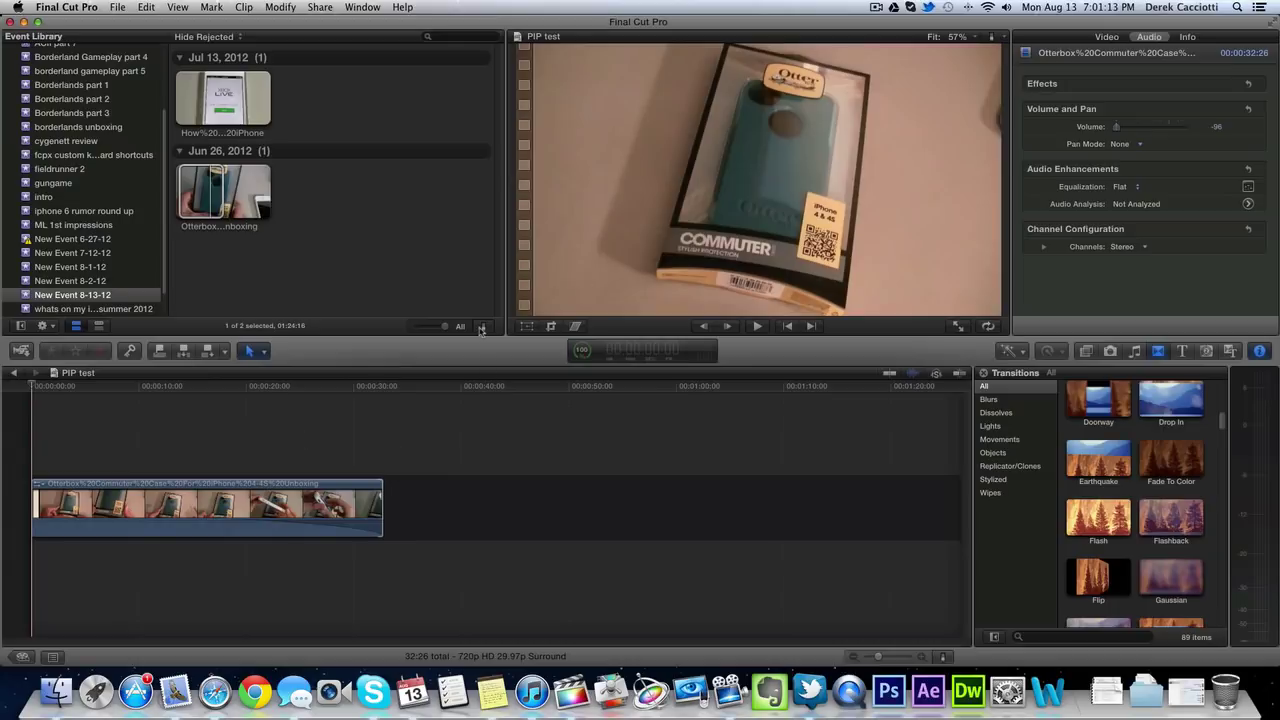
Step: Play back the trimmed Otterbox clip to check it
key("space")
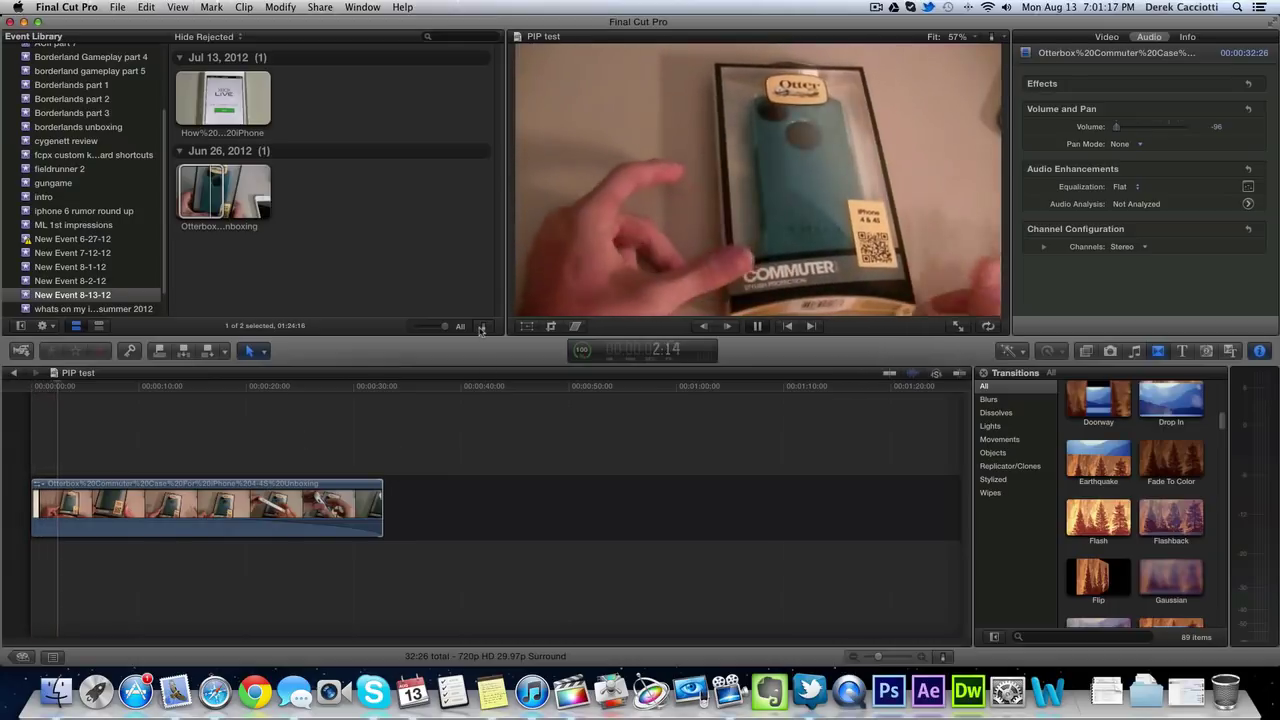
key("space")
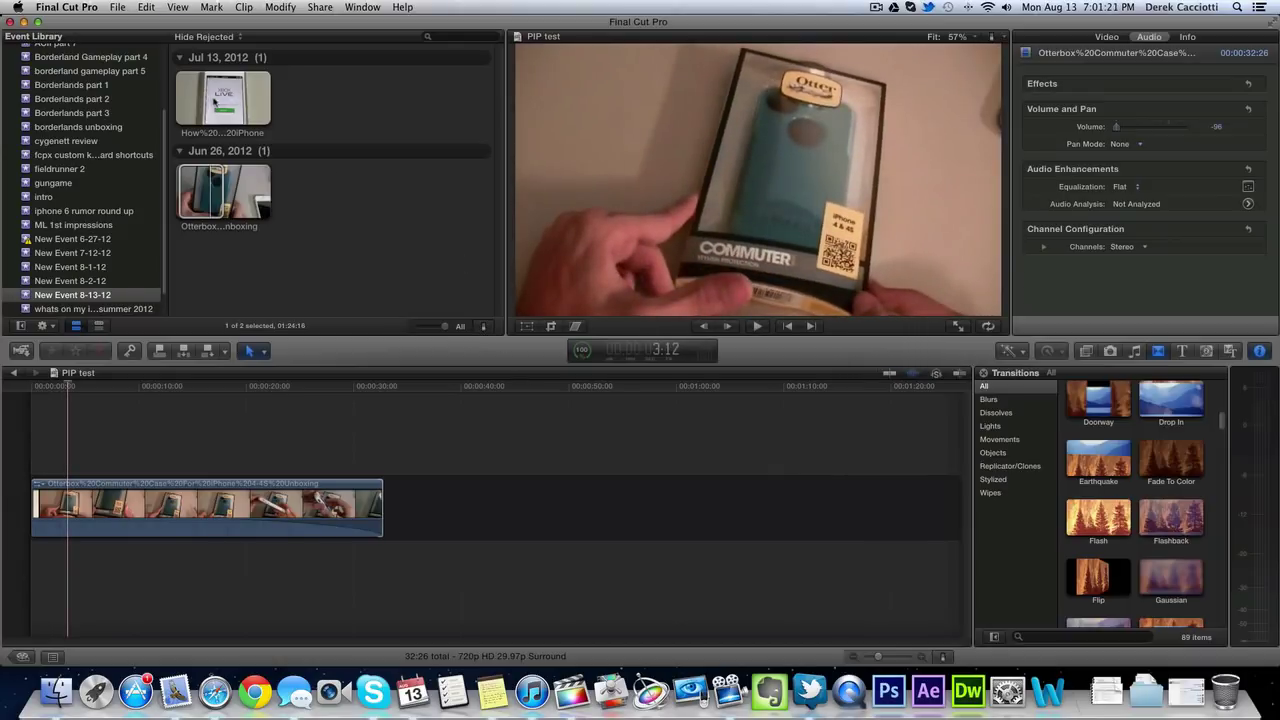
left_click(200, 96)
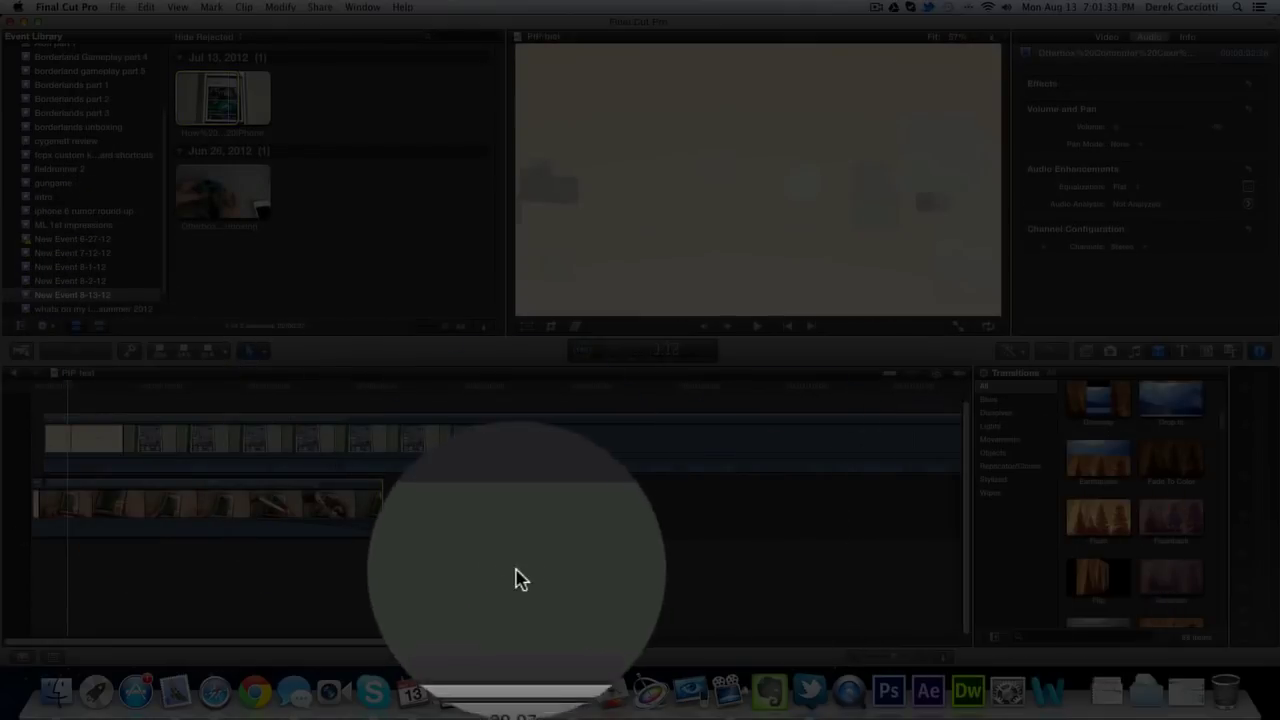
Step: Connect the iPhone clip above the Otterbox clip and trim its end to match its length
left_click_drag(546, 574, 815, 580)
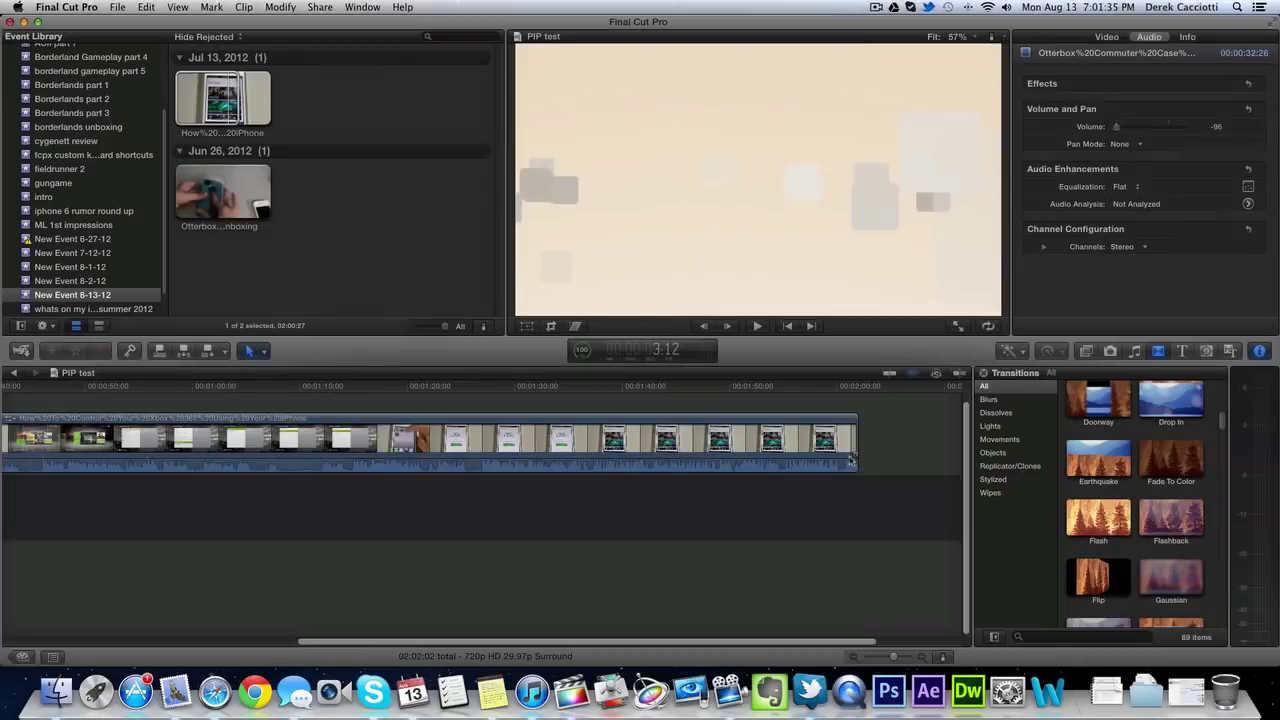
mouse_move(857, 462)
left_mouse_down()
mouse_move(697, 468)
mouse_move(713, 455)
left_mouse_up()
left_click_drag(857, 444, 381, 481)
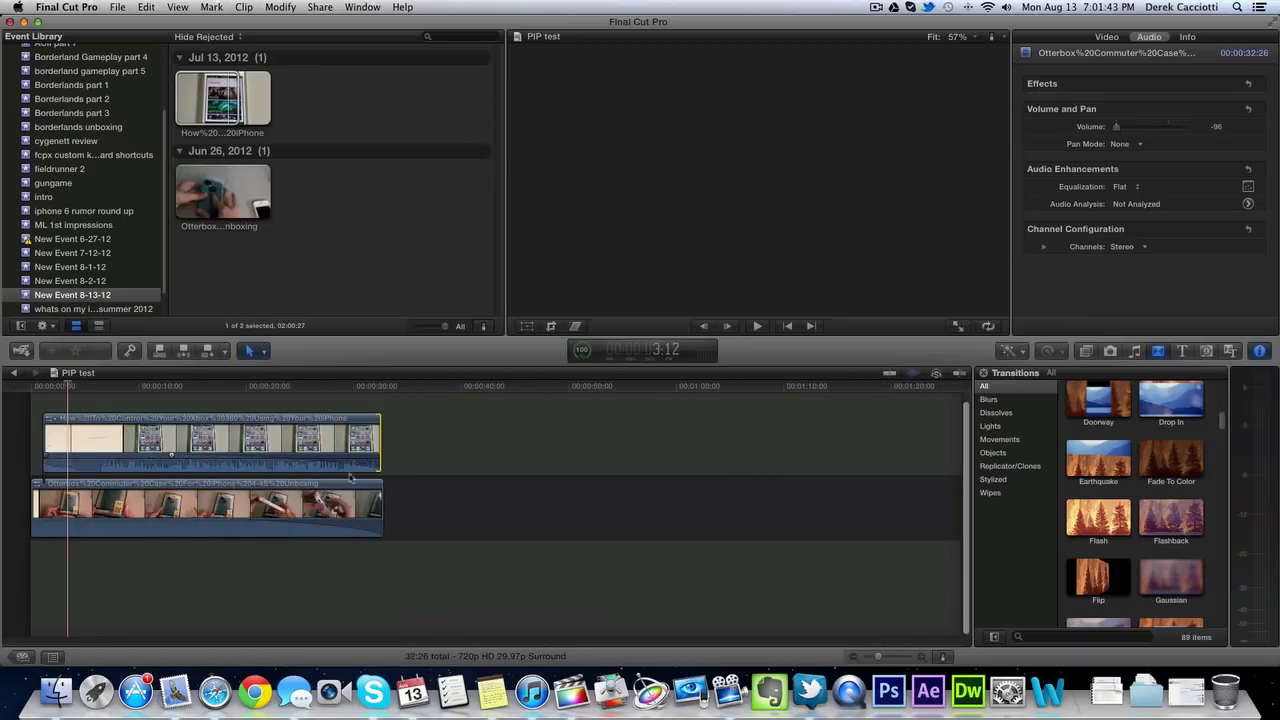
Step: Silence the iPhone clip to about -126 dB, extend its start to the timeline beginning, and play
left_click(218, 430)
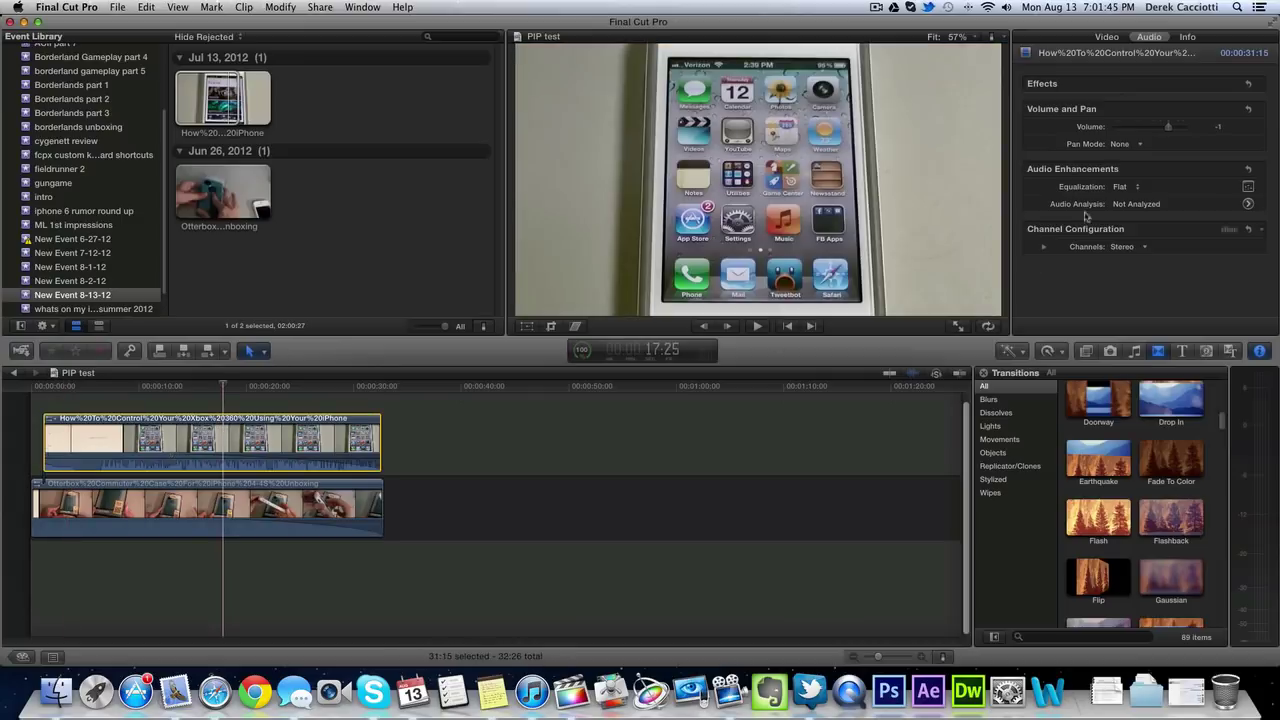
left_click_drag(1166, 127, 1116, 127)
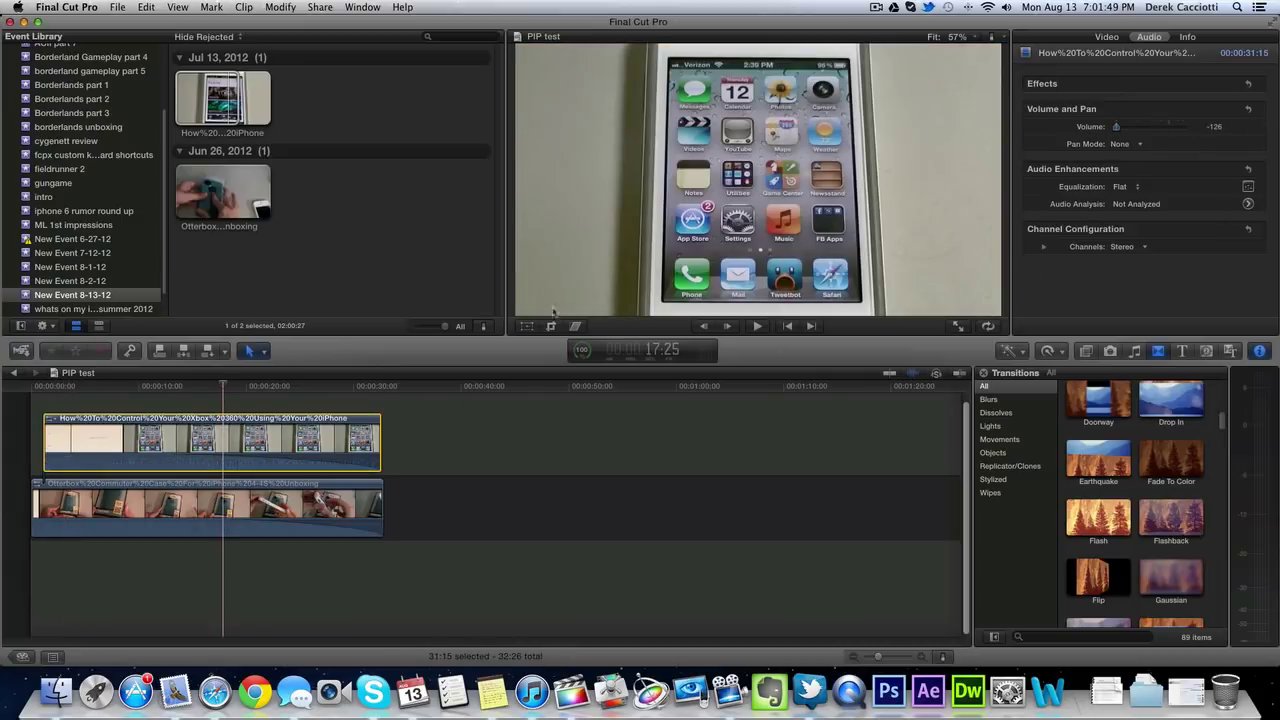
left_click_drag(222, 387, 14, 387)
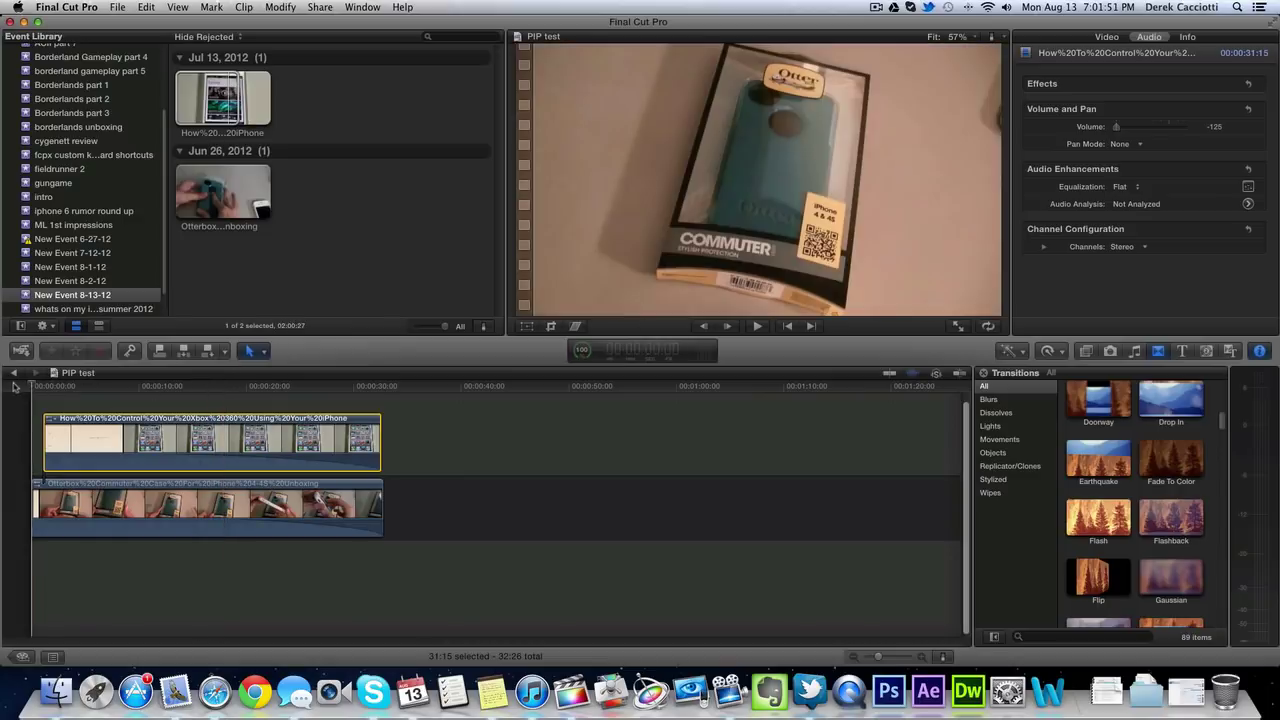
left_click_drag(44, 445, 36, 444)
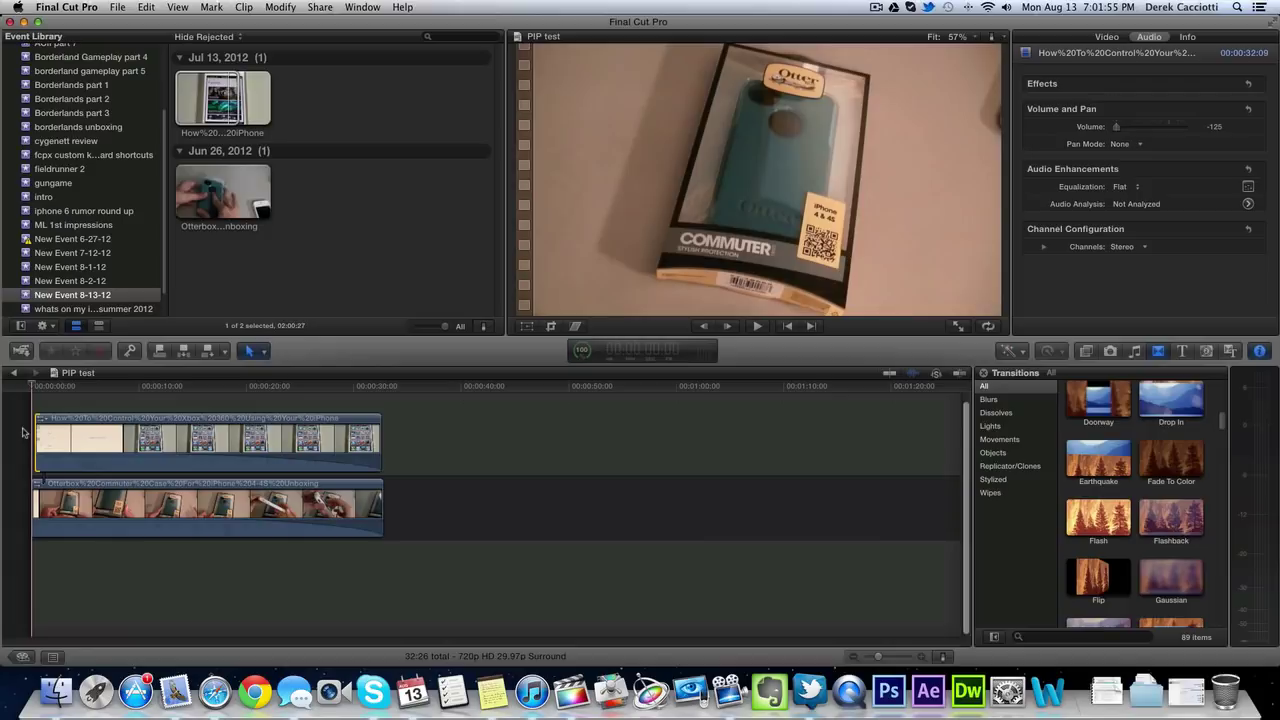
key("space")
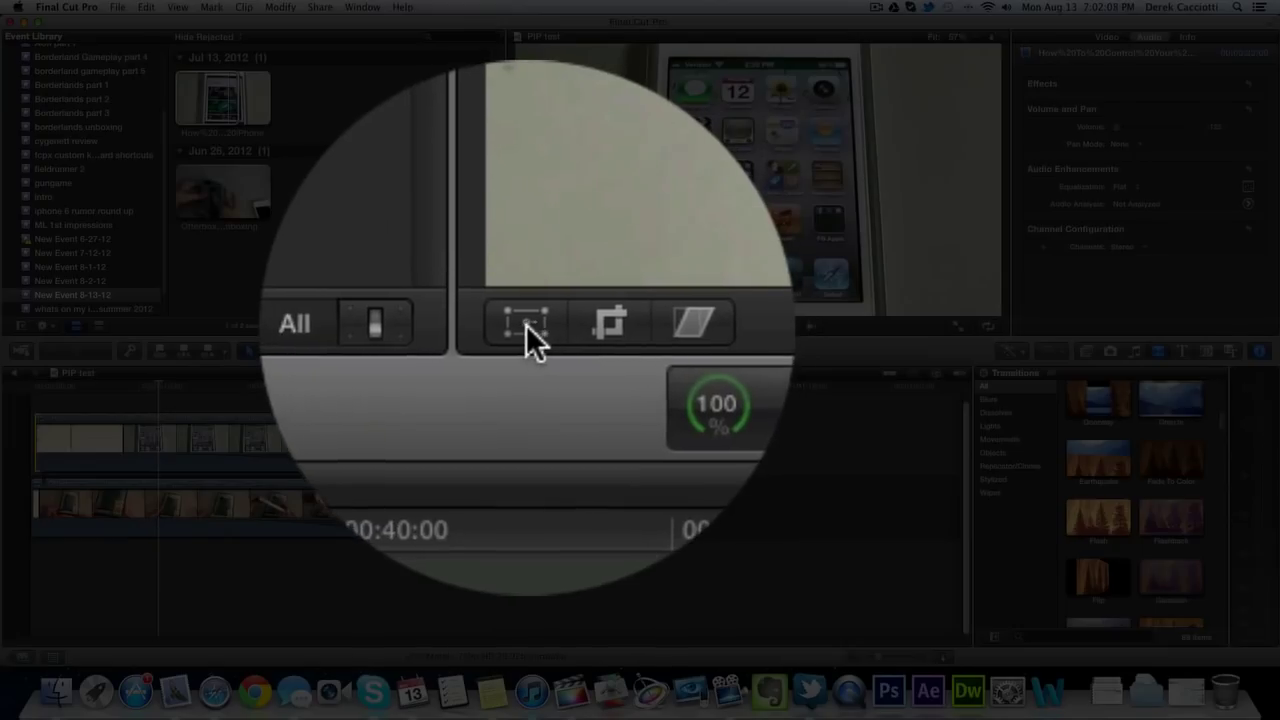
Step: Turn on the Viewer's Transform handles for the iPhone clip
left_click(529, 327)
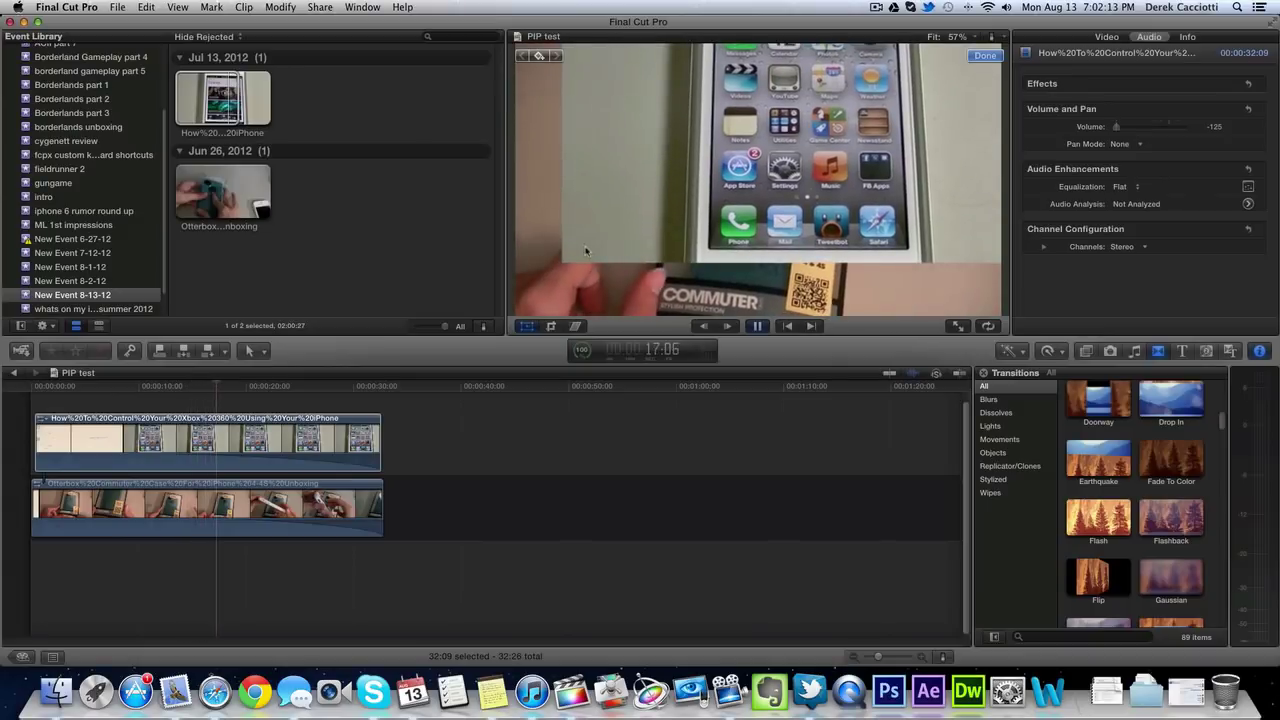
Step: Scale the iPhone clip to 96% and nudge the Otterbox picture slightly right and up
left_click_drag(586, 250, 740, 200)
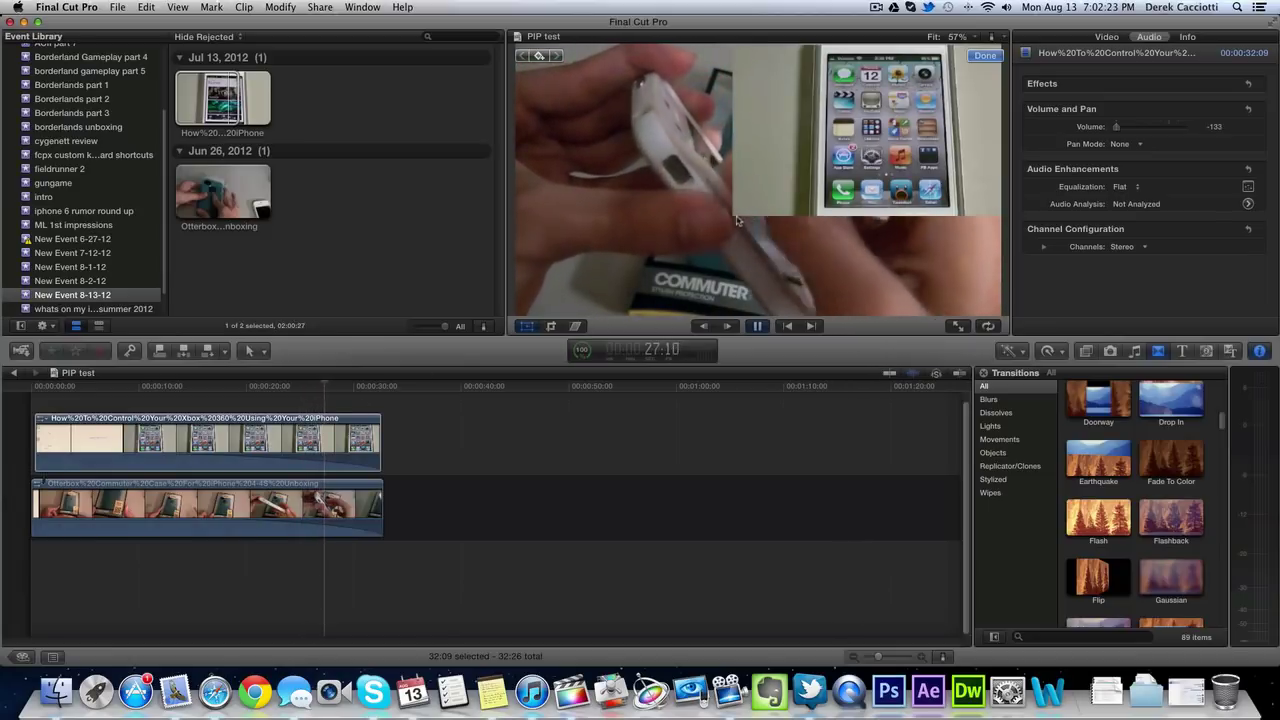
left_click(737, 220)
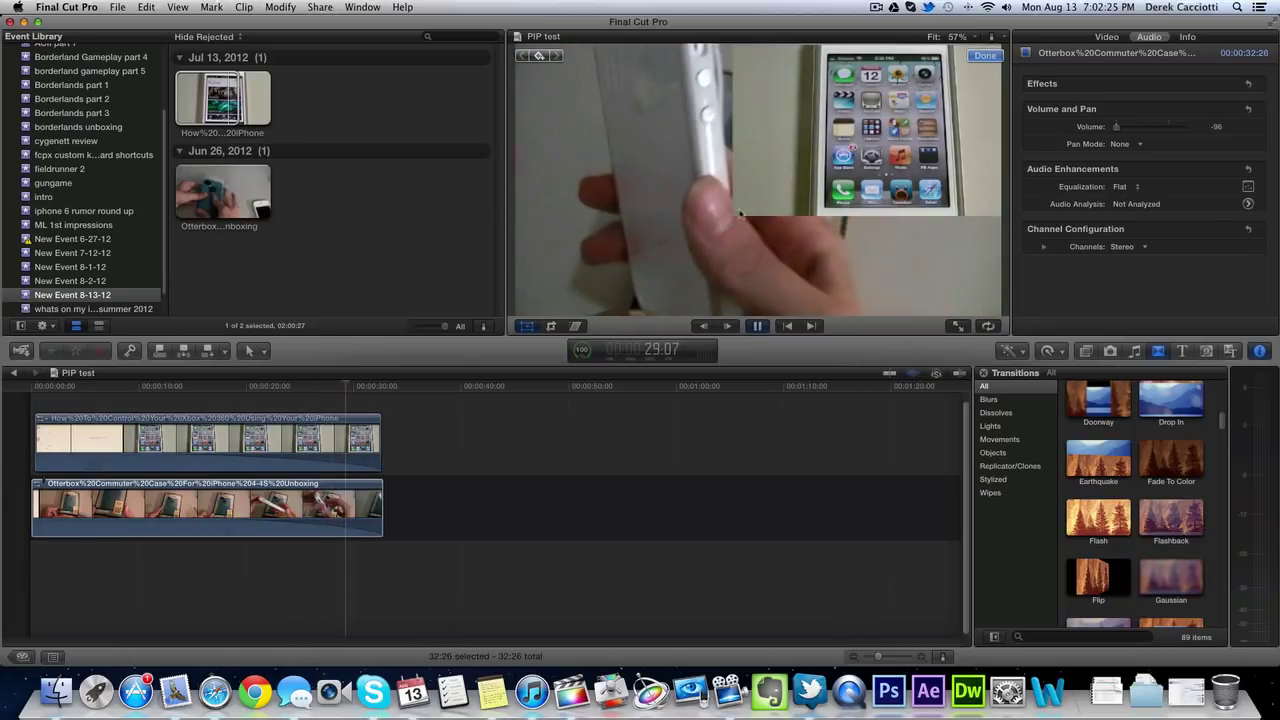
left_click_drag(737, 213, 598, 285)
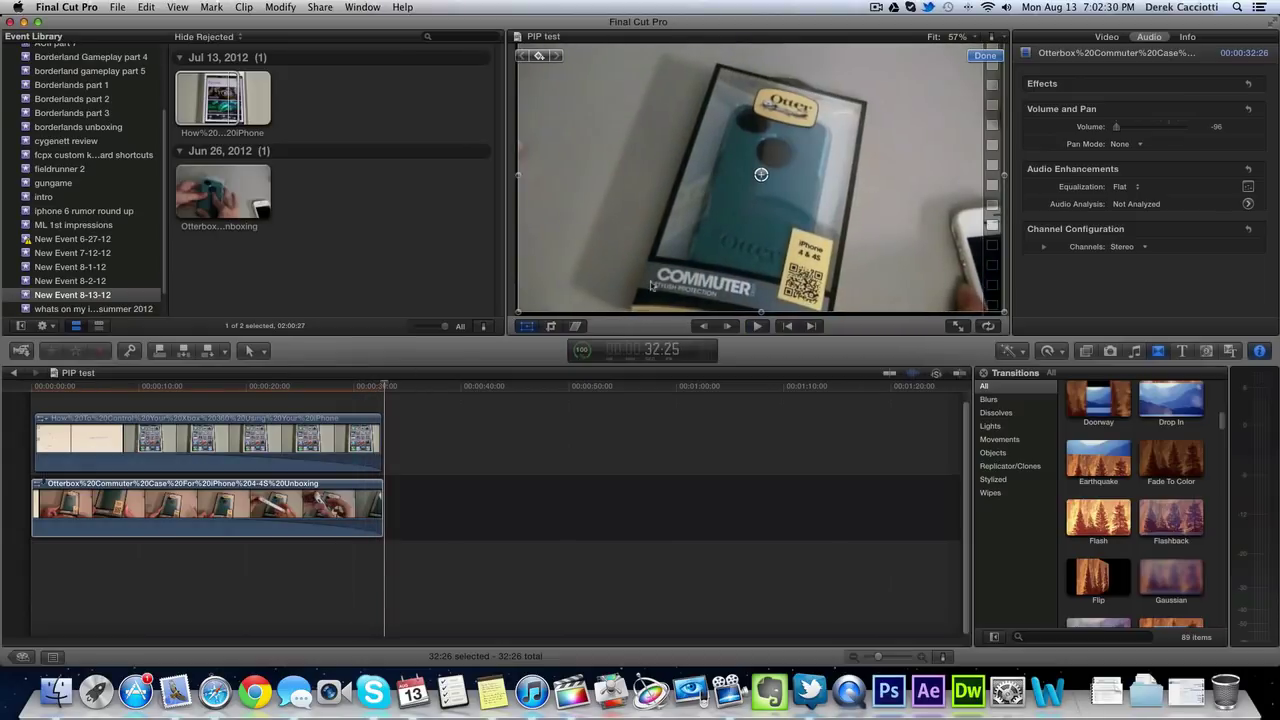
Step: Shrink the iPhone clip to a small top-right inset and enlarge the Otterbox picture to fill the frame
left_click(316, 447)
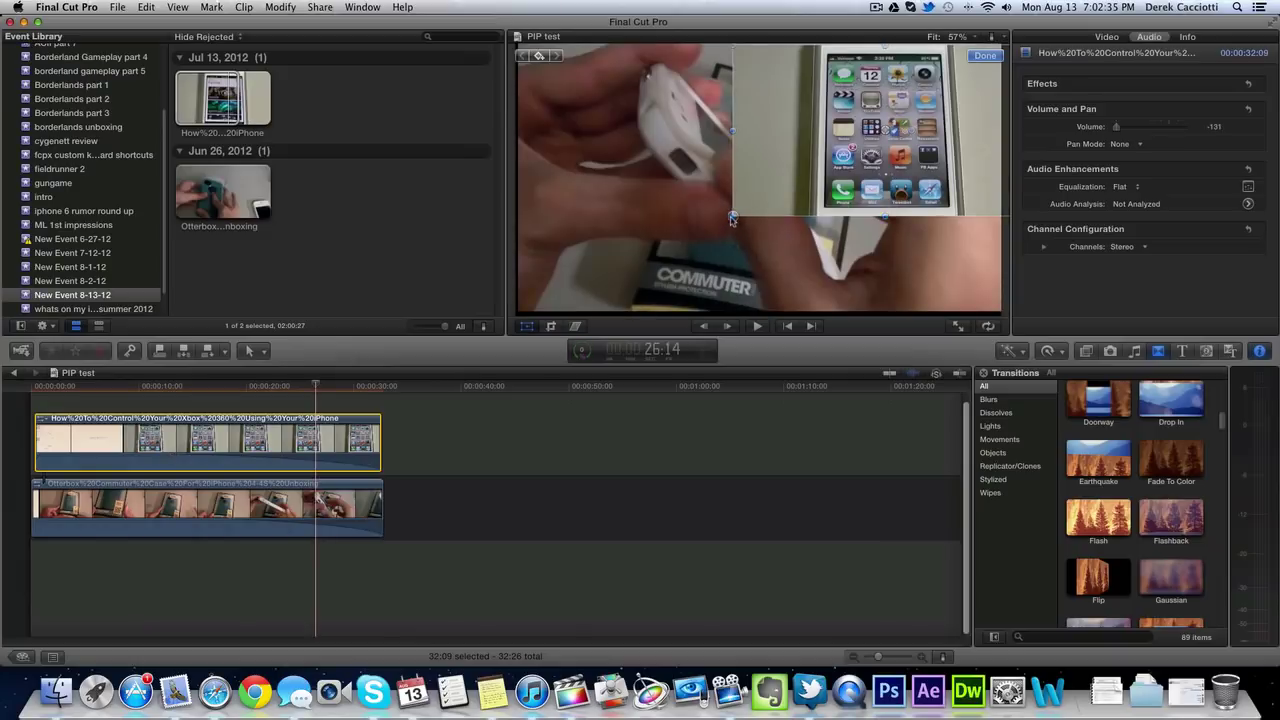
left_click_drag(731, 215, 795, 183)
left_click_drag(885, 128, 900, 100)
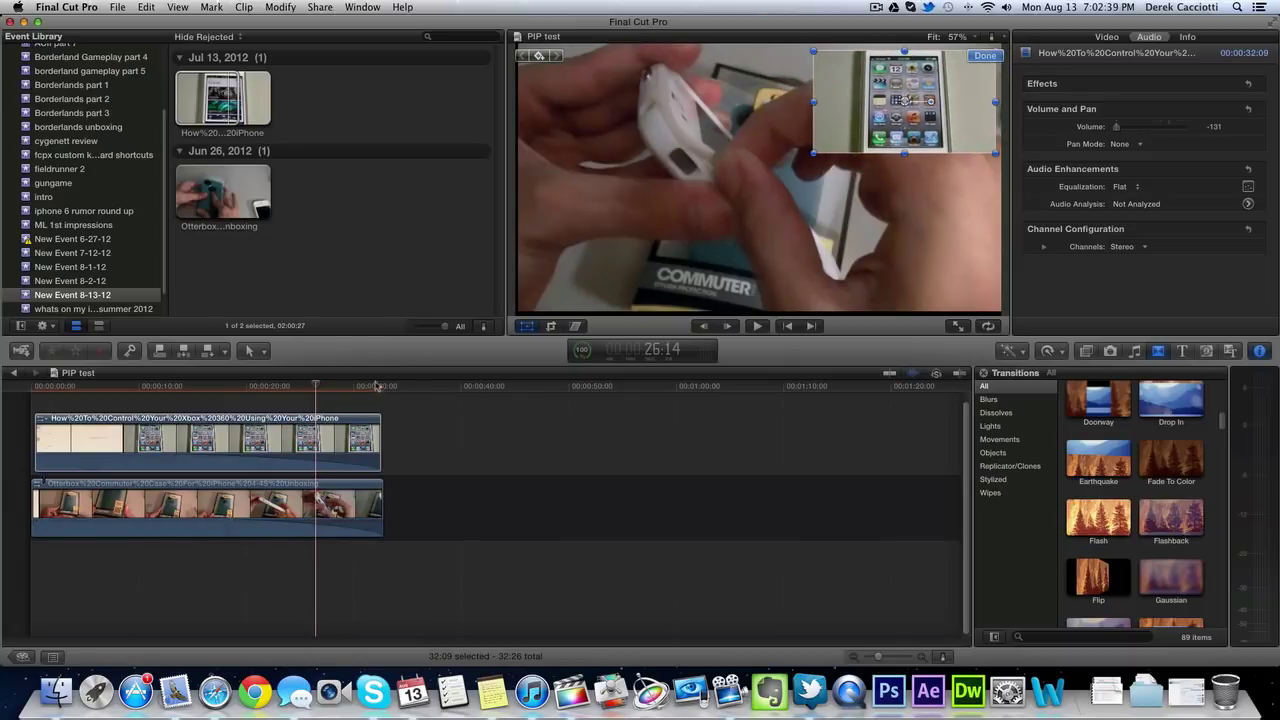
left_click(601, 281)
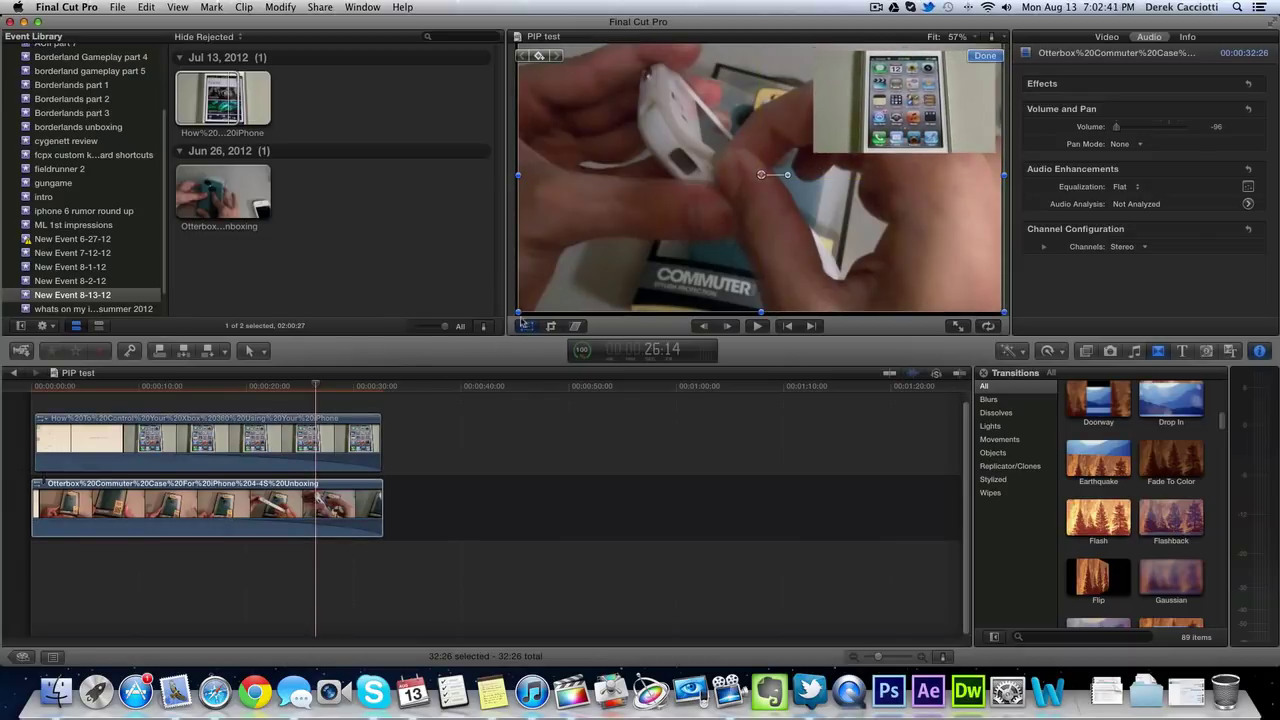
left_click_drag(519, 314, 512, 313)
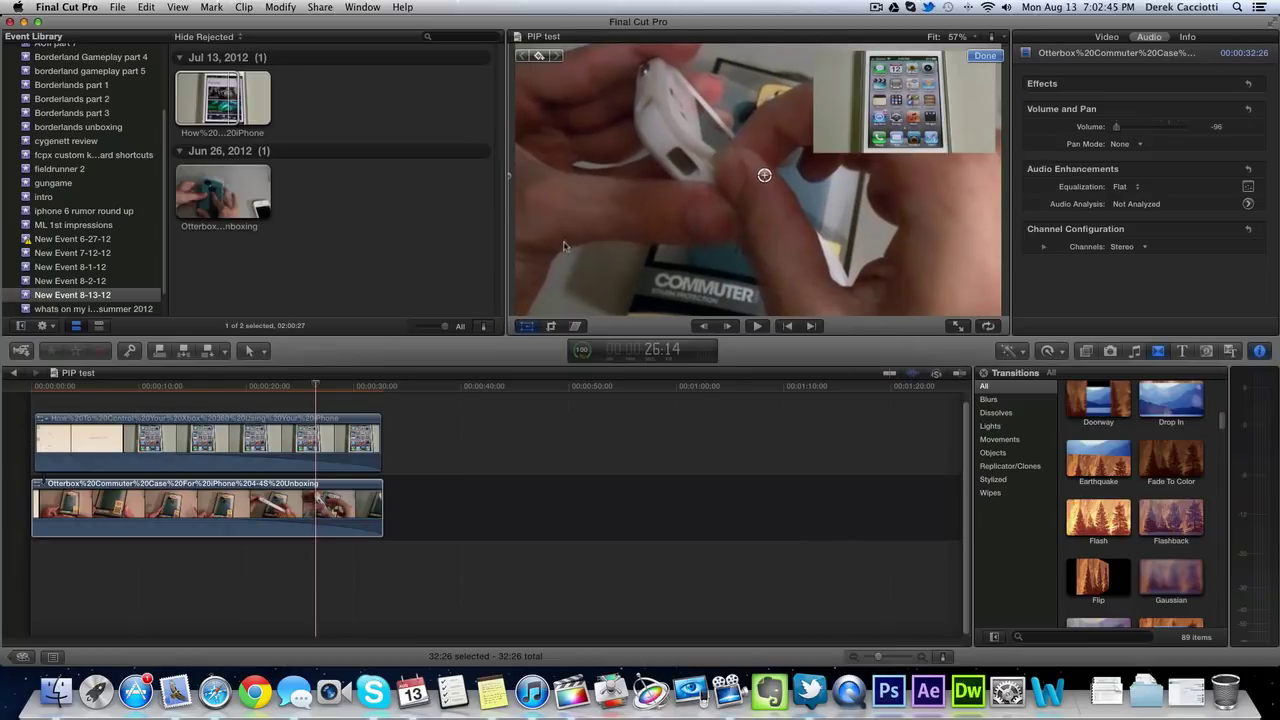
left_click(980, 57)
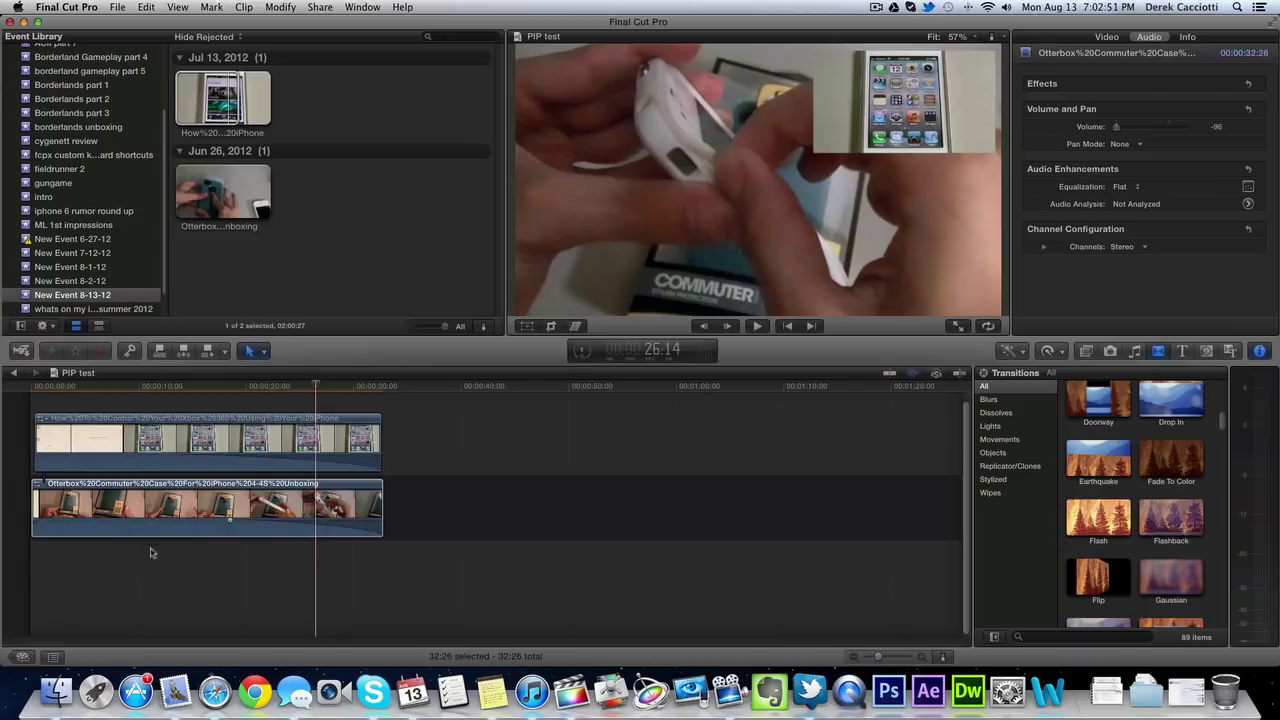
left_click_drag(316, 392, 25, 431)
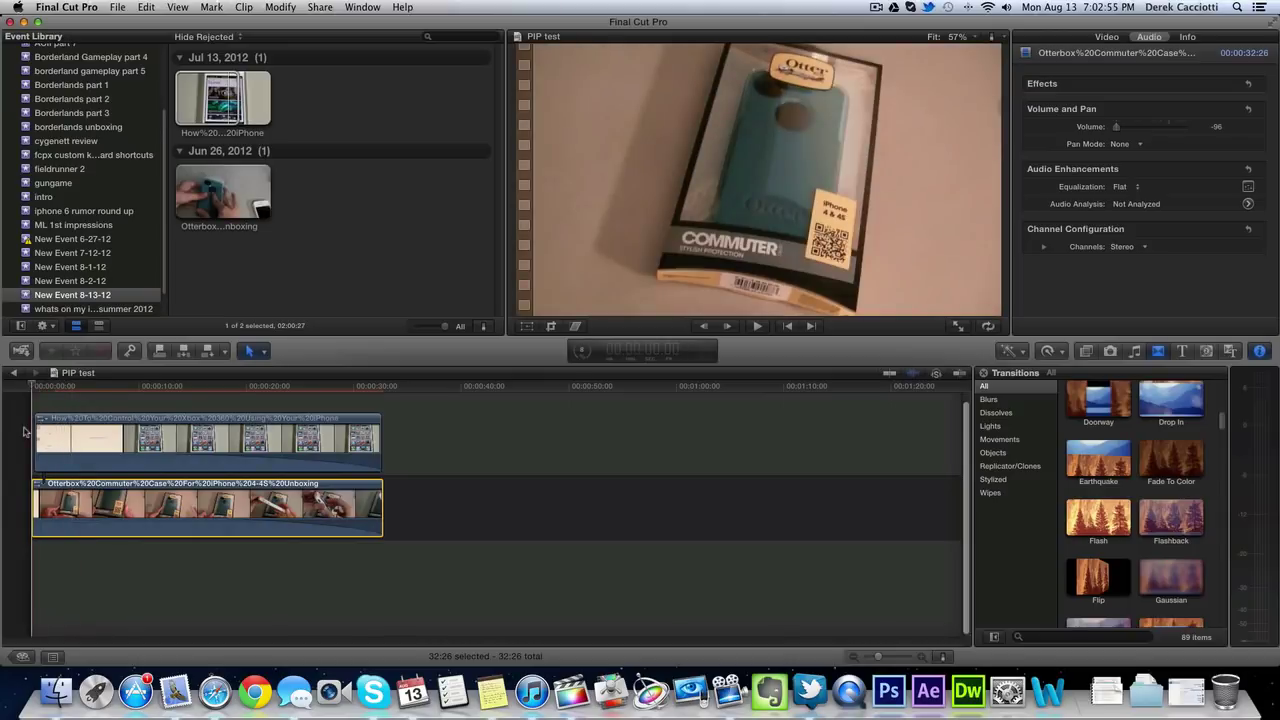
key("space")
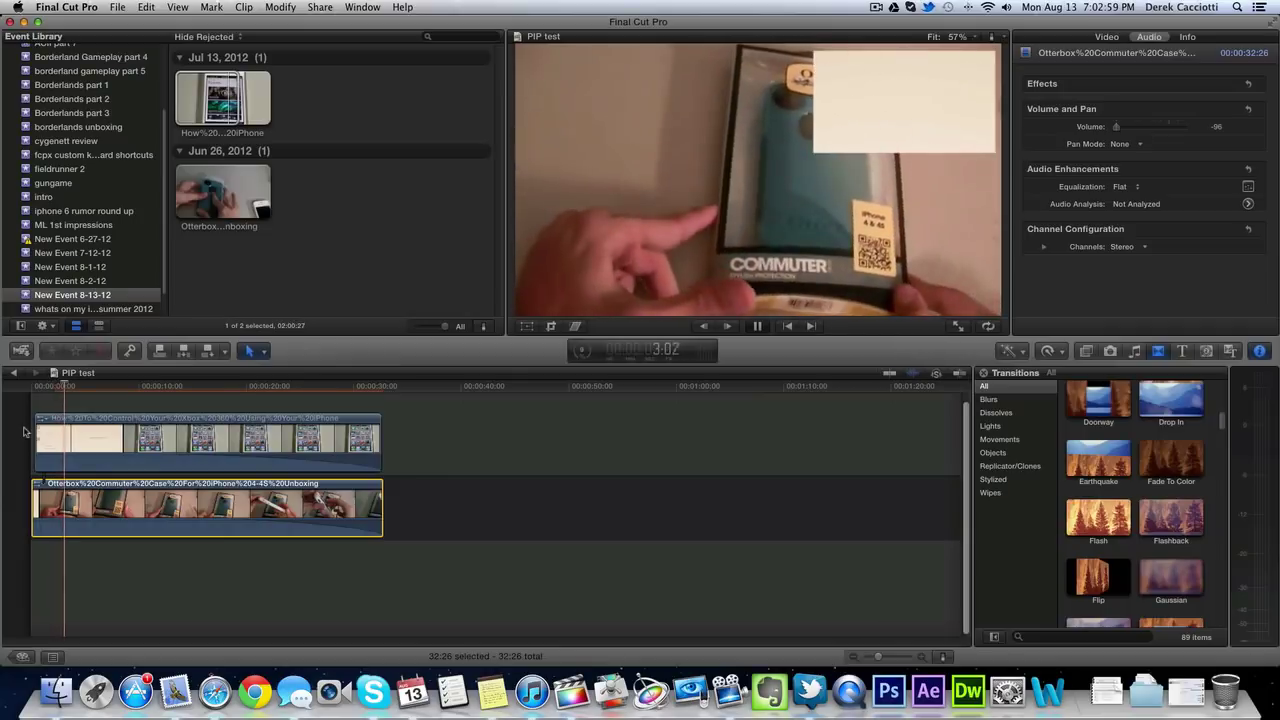
key("space")
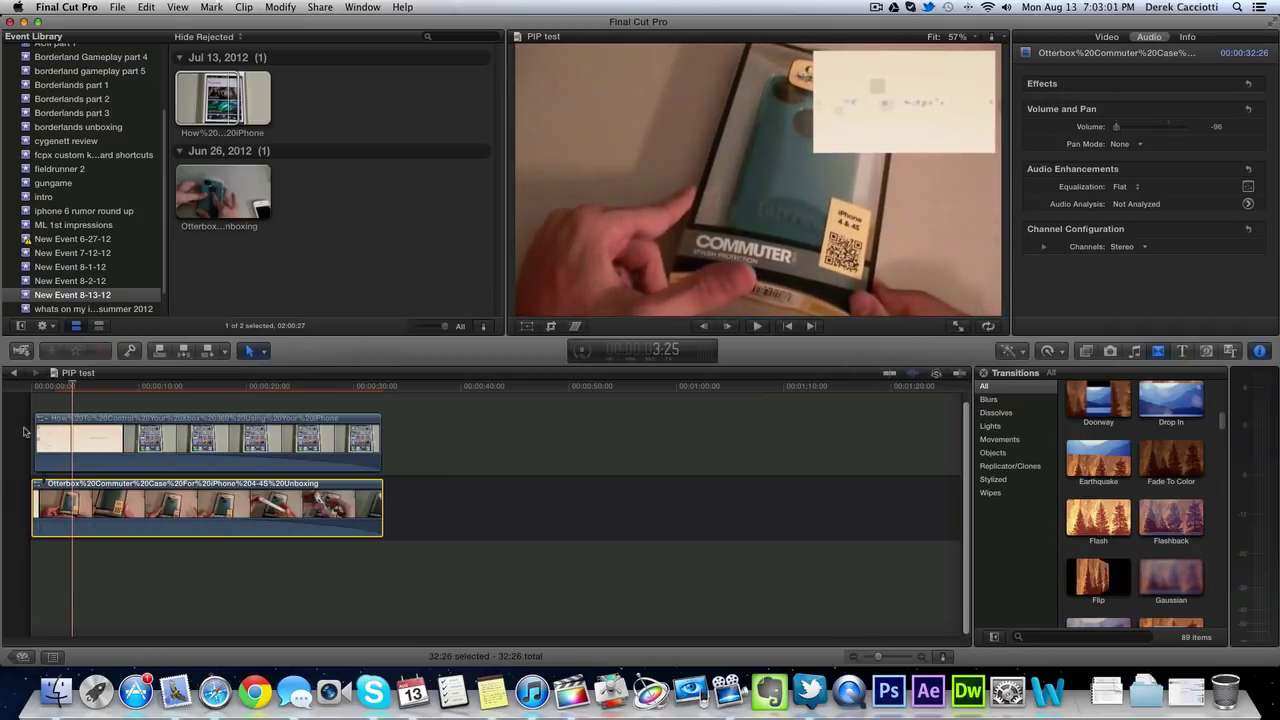